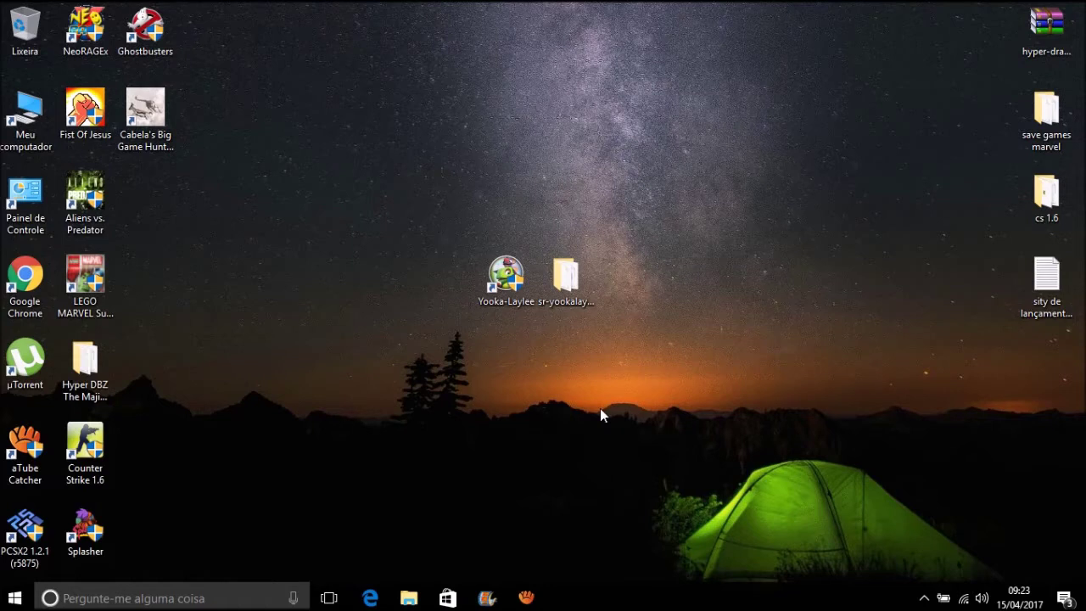
pyautogui.moveTo(703, 443); pyautogui.dragTo(429, 158)
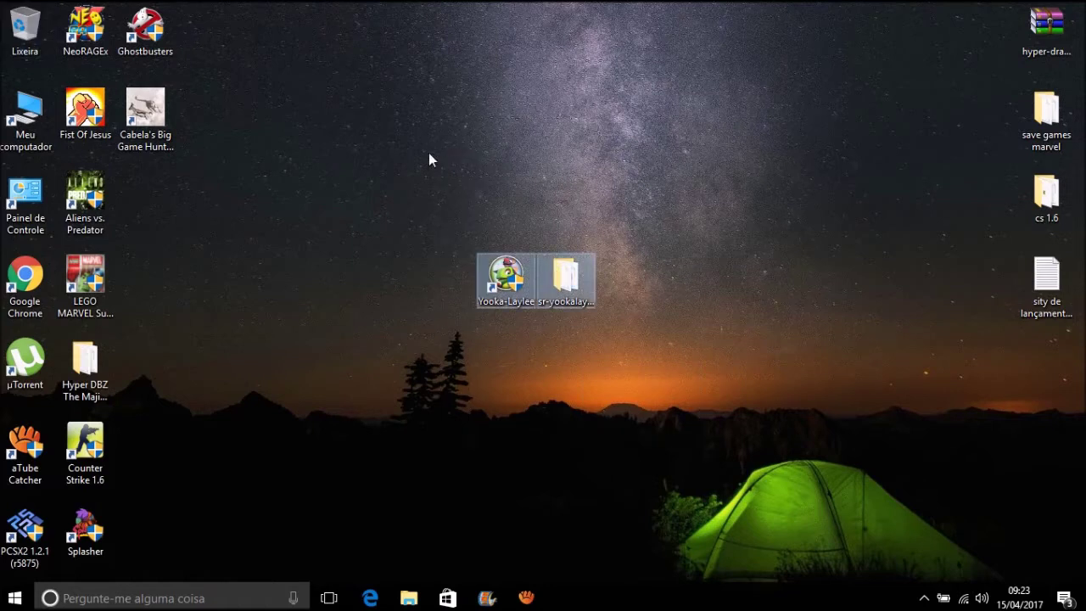
pyautogui.click(684, 359)
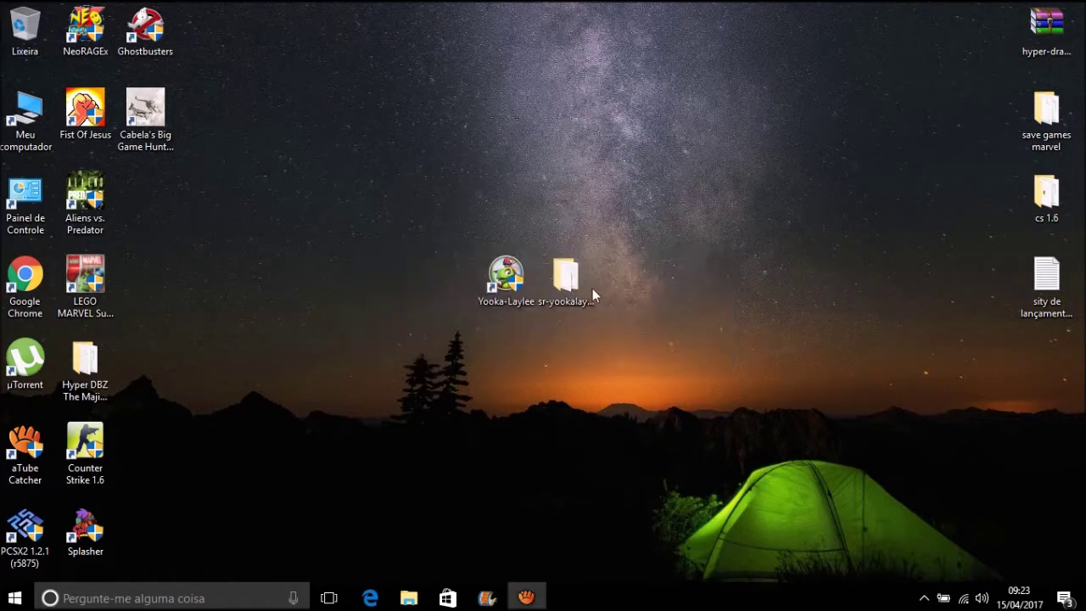
pyautogui.doubleClick(504, 282)
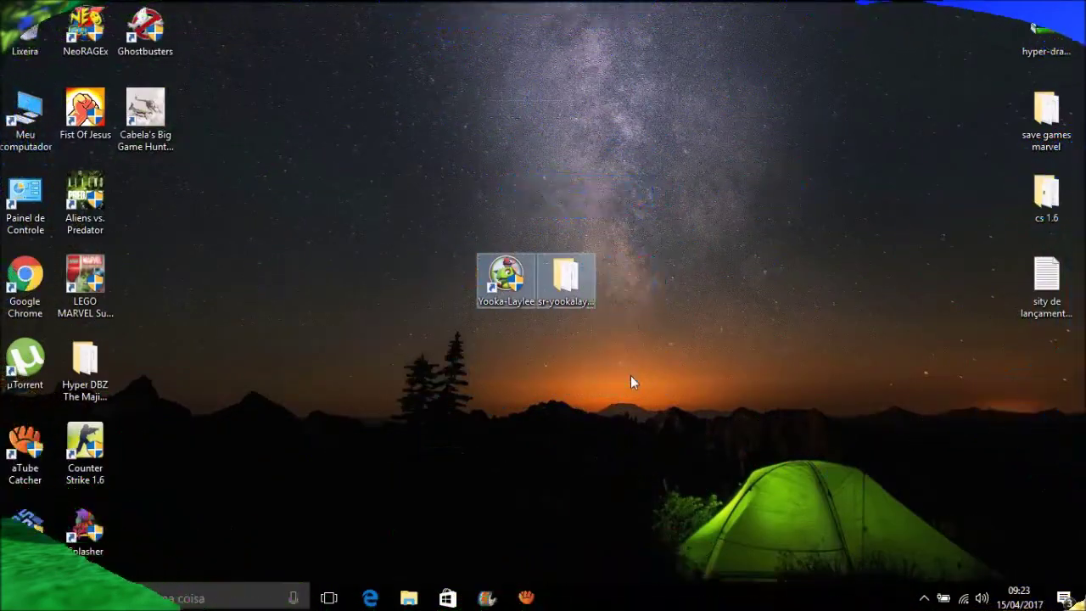
pyautogui.moveTo(630, 375); pyautogui.dragTo(430, 146)
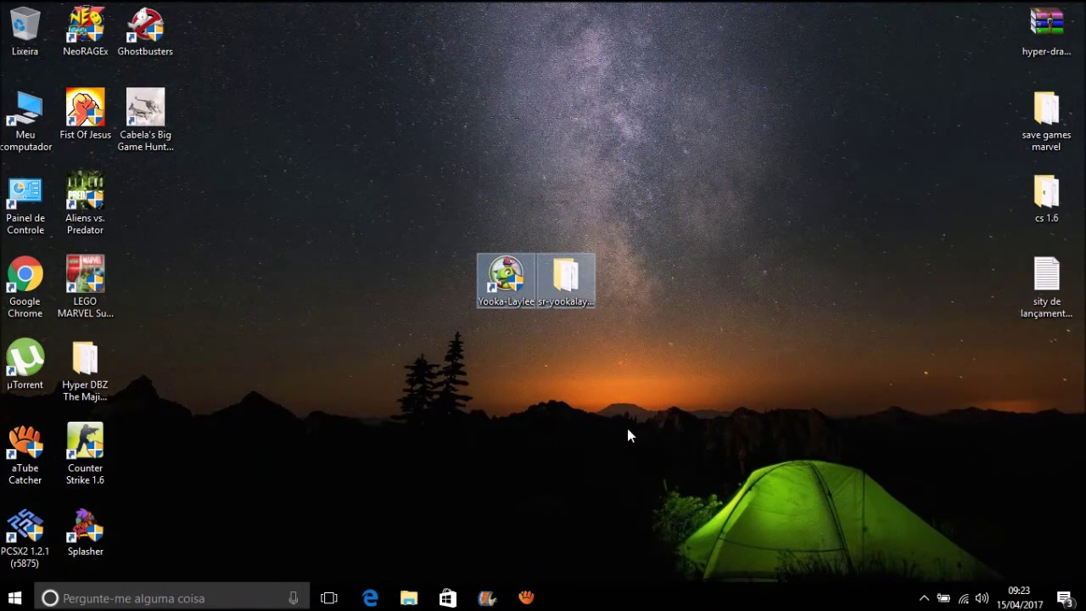
pyautogui.click(646, 395)
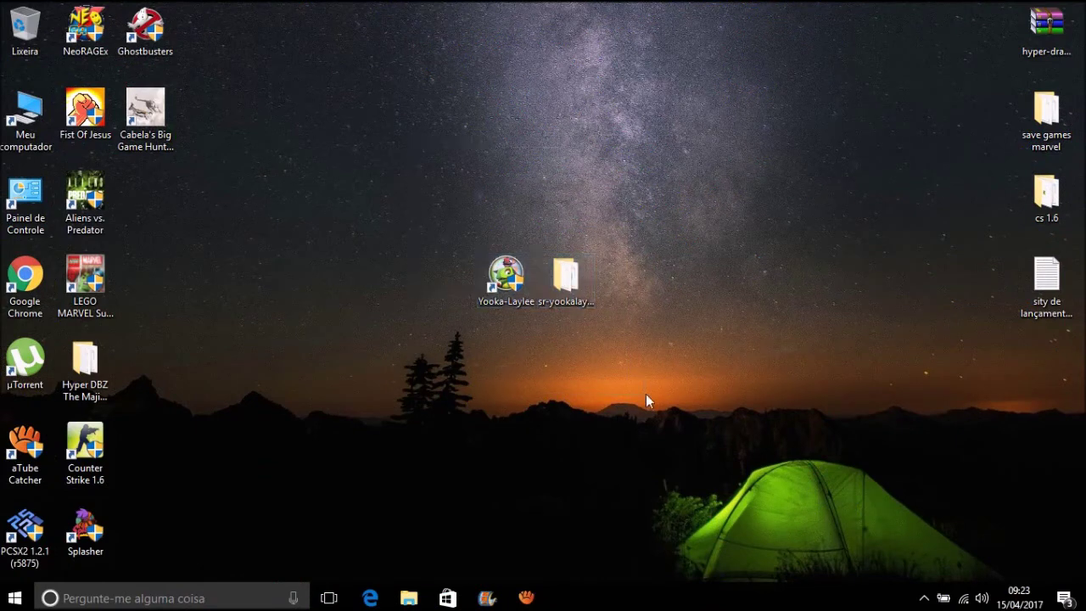
pyautogui.click(568, 293)
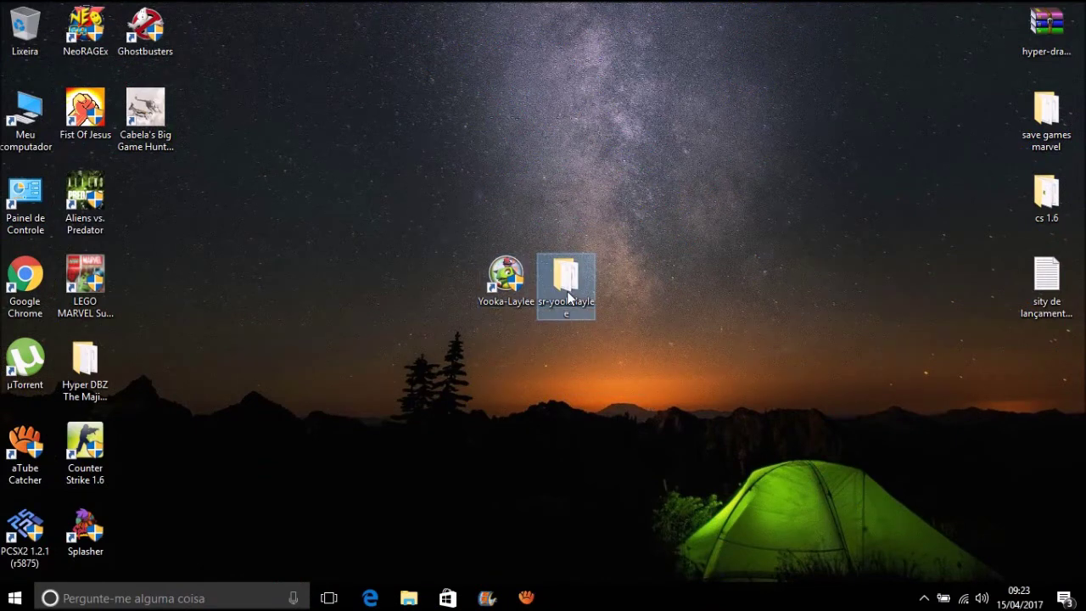
pyautogui.moveTo(683, 495); pyautogui.dragTo(465, 197)
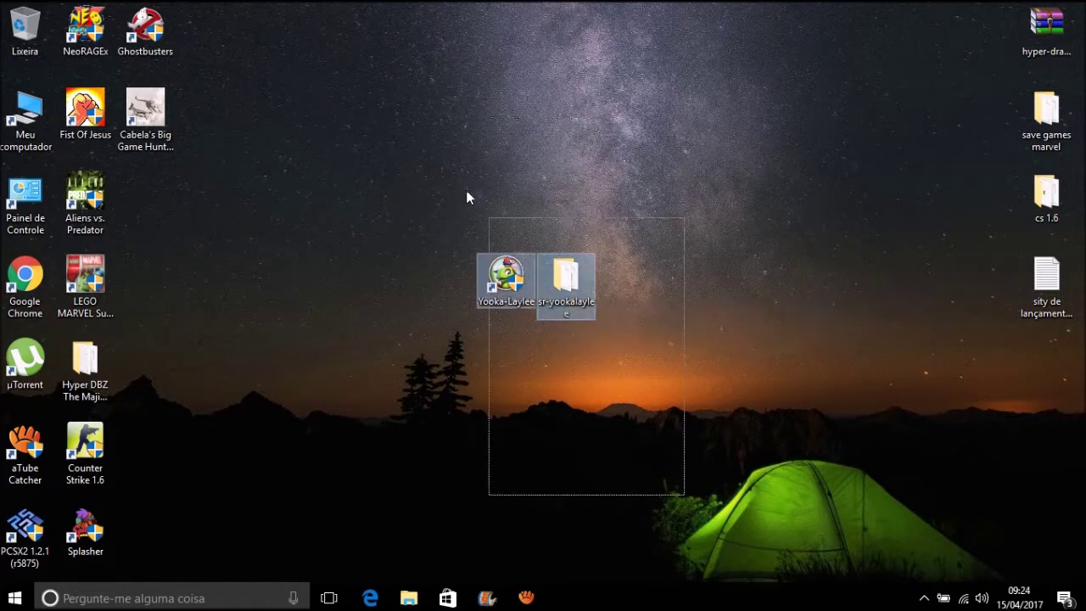
pyautogui.moveTo(680, 443); pyautogui.dragTo(431, 189)
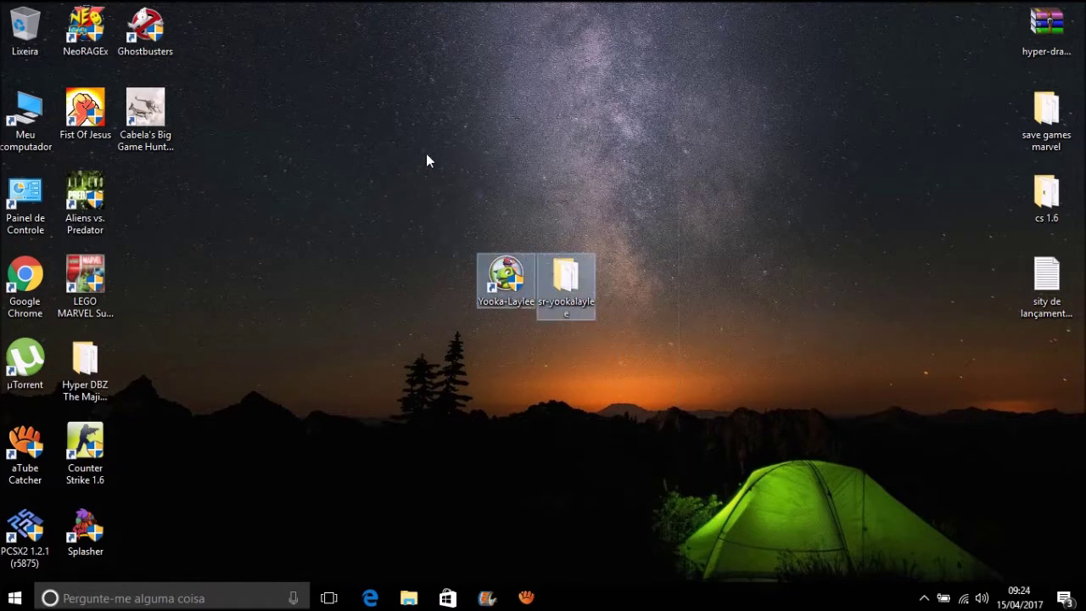
pyautogui.moveTo(683, 416); pyautogui.dragTo(381, 133)
pyautogui.click(380, 133)
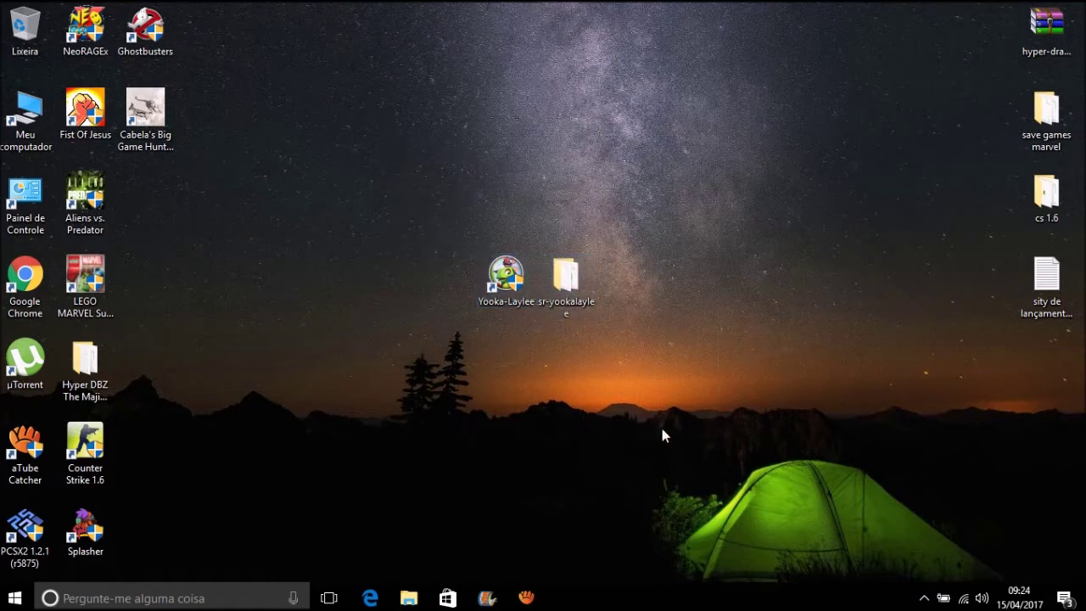
pyautogui.moveTo(661, 428); pyautogui.dragTo(402, 162)
pyautogui.click(744, 509)
pyautogui.moveTo(625, 412); pyautogui.dragTo(433, 158)
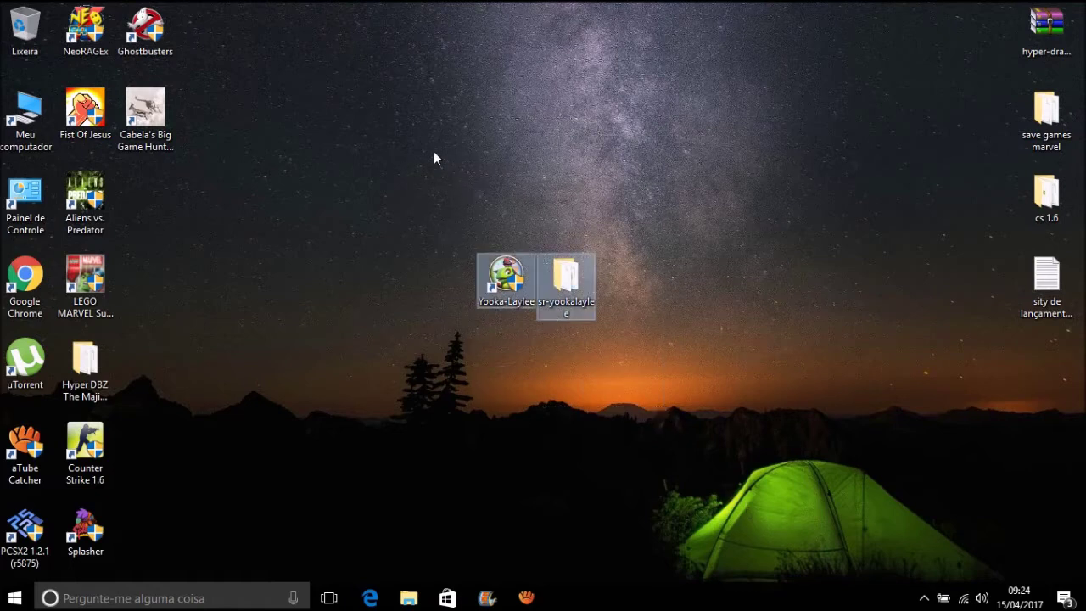
pyautogui.click(607, 479)
pyautogui.moveTo(529, 345); pyautogui.dragTo(509, 293)
pyautogui.moveTo(623, 348); pyautogui.dragTo(377, 119)
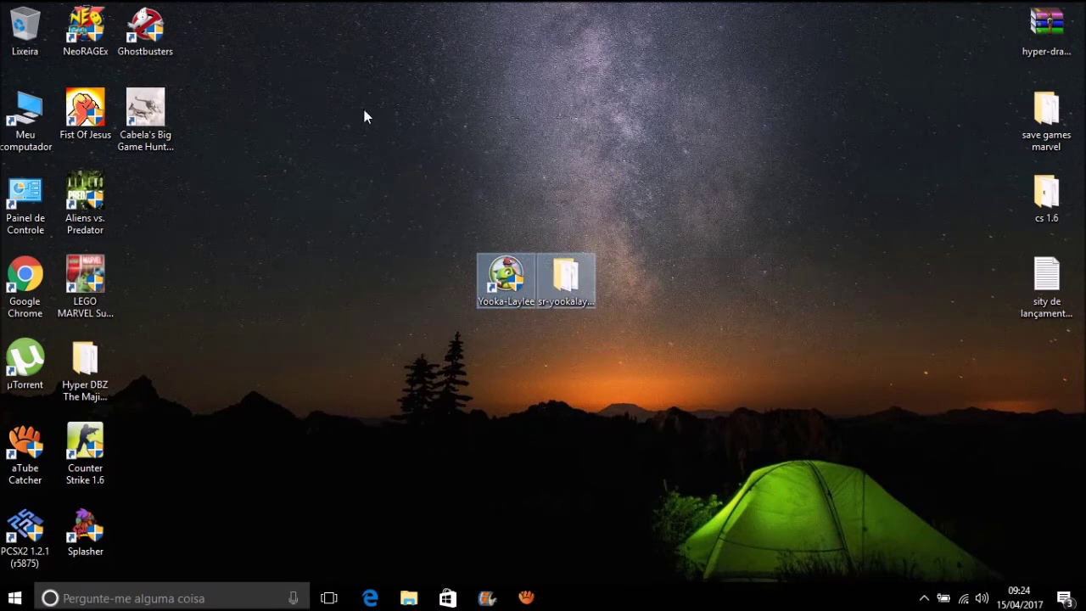
pyautogui.click(550, 399)
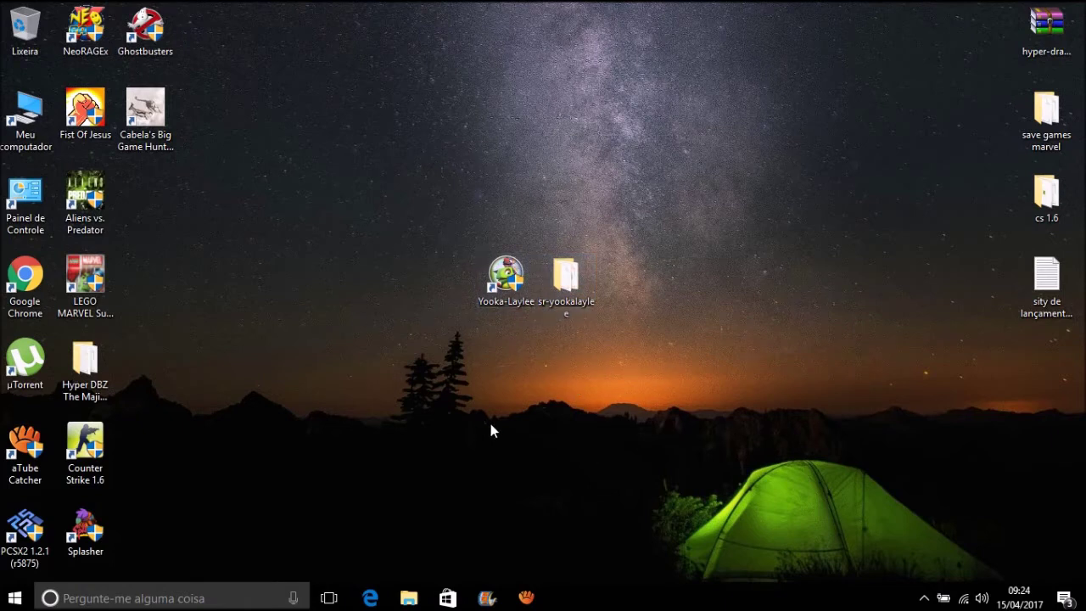
# Open the sr-yookalaylee folder on the desktop and mount the sr-yookalaylee disc image it contains
pyautogui.click(551, 303)
pyautogui.doubleClick(550, 299)
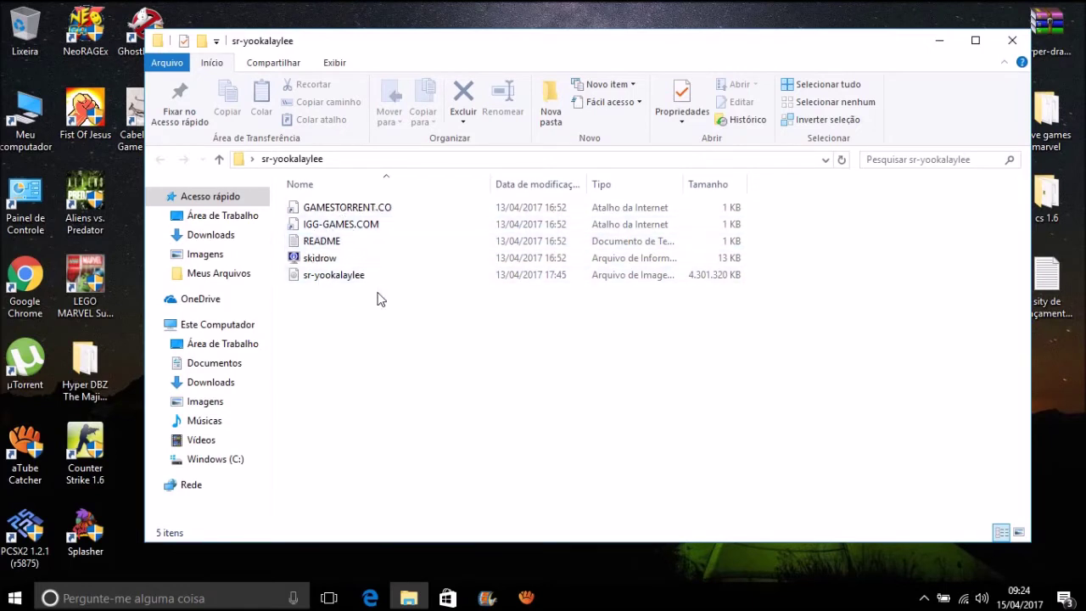
pyautogui.click(325, 279)
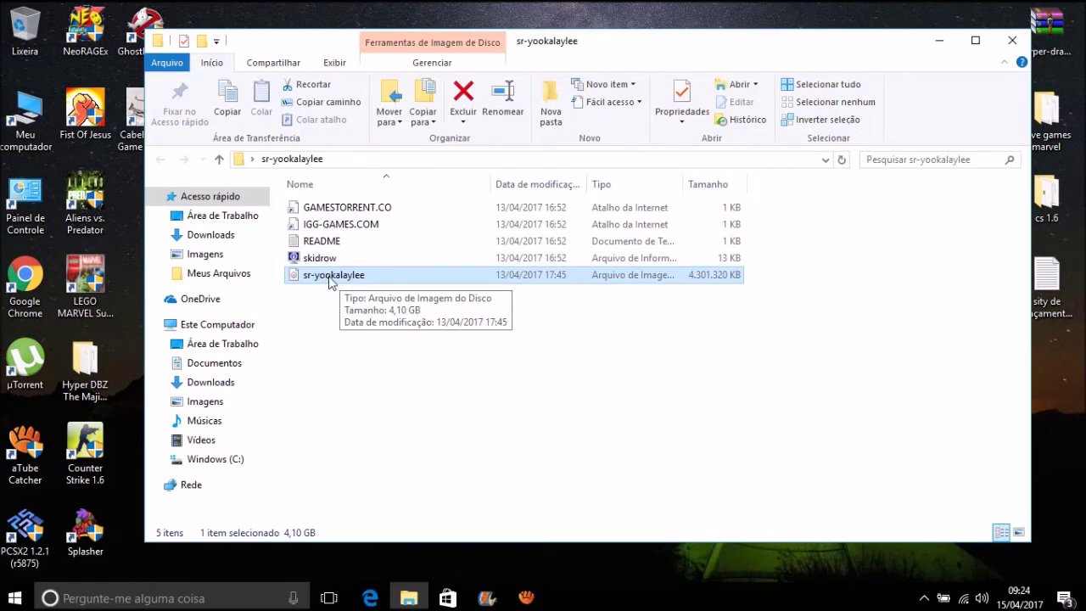
pyautogui.rightClick(295, 275)
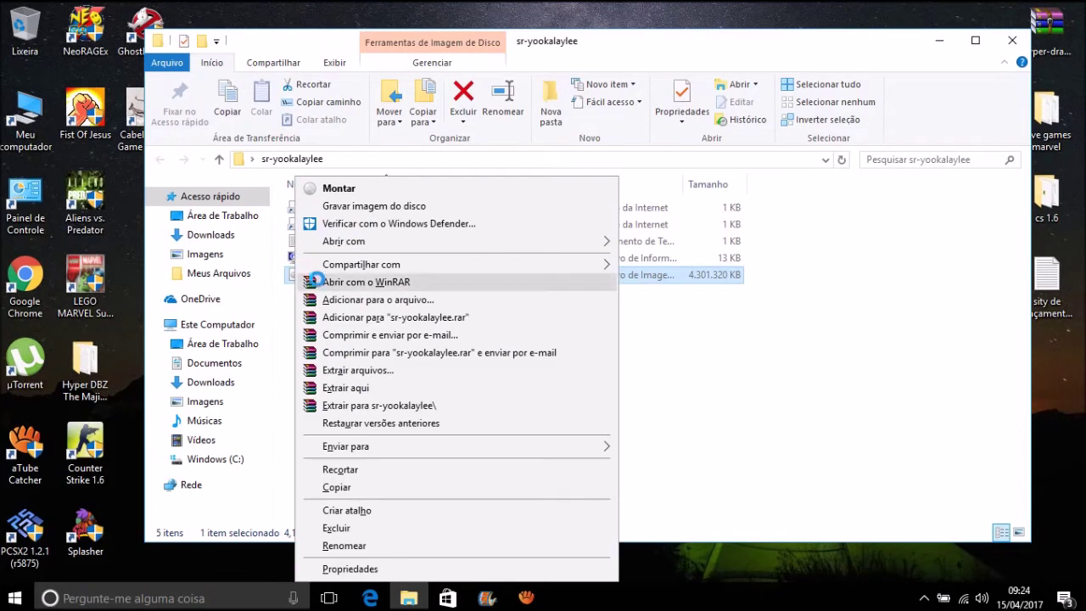
pyautogui.click(774, 399)
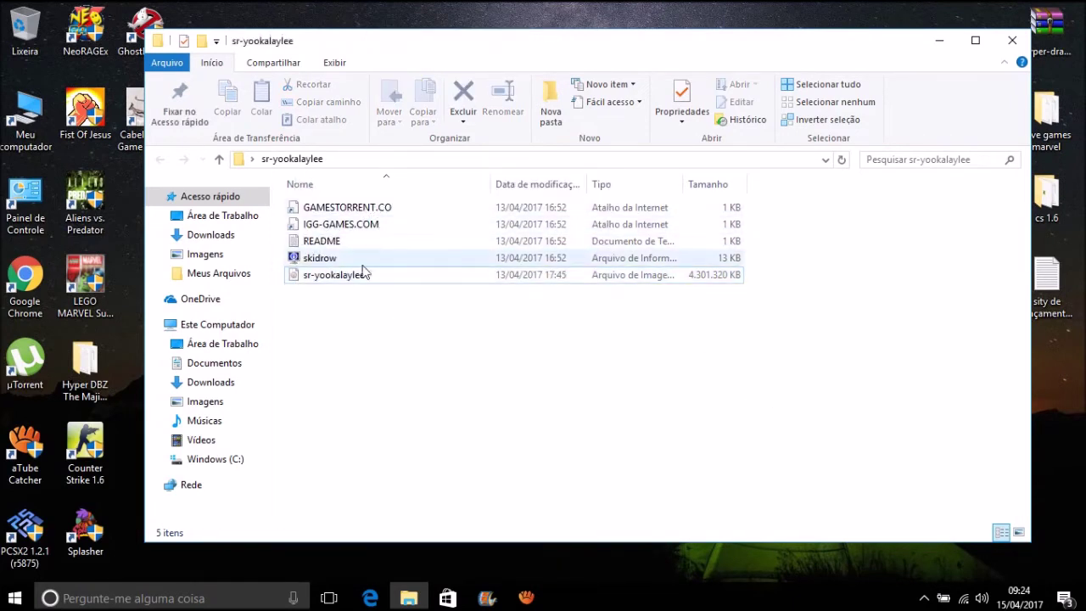
pyautogui.click(420, 285)
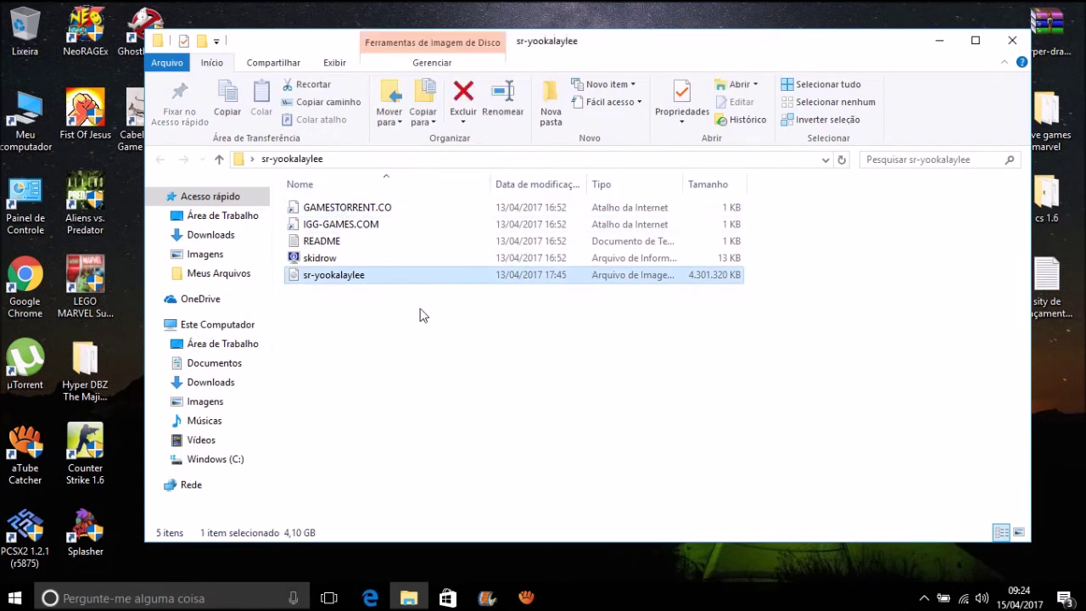
pyautogui.click(429, 331)
pyautogui.click(344, 284)
pyautogui.rightClick(375, 286)
pyautogui.click(335, 189)
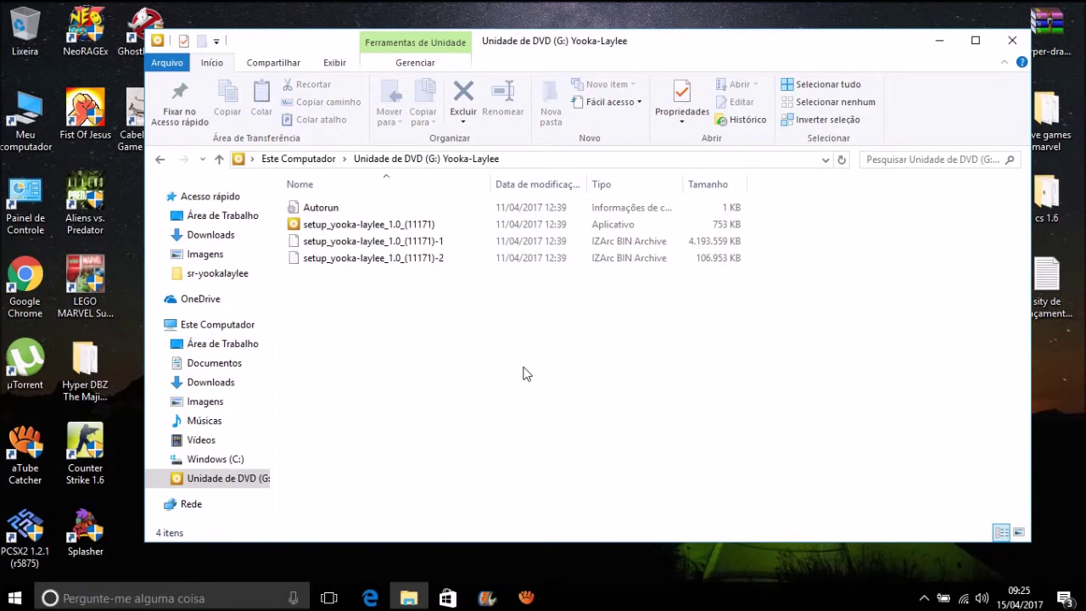
# Show the files of the mounted Yooka-Laylee DVD drive as large icons
pyautogui.moveTo(430, 405); pyautogui.dragTo(615, 376)
pyautogui.click(742, 448)
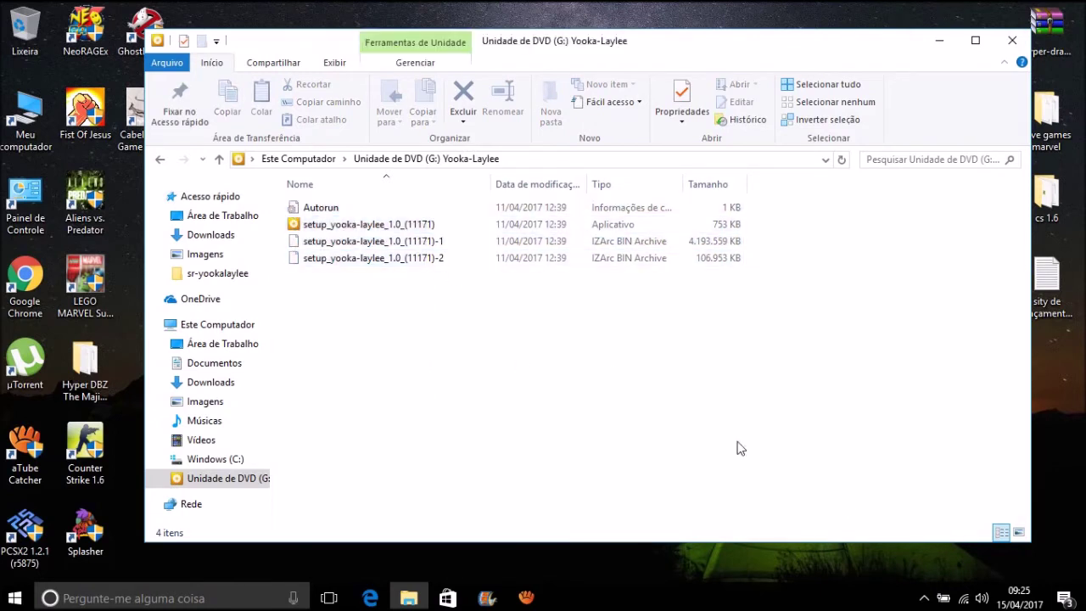
pyautogui.click(1018, 532)
pyautogui.moveTo(633, 390); pyautogui.dragTo(300, 235)
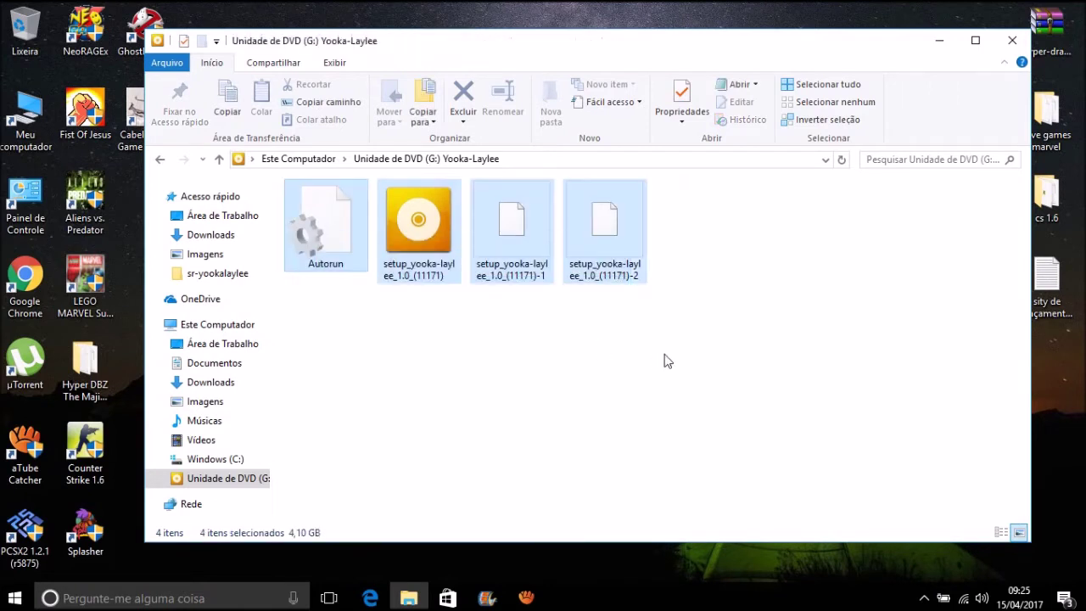
pyautogui.click(666, 360)
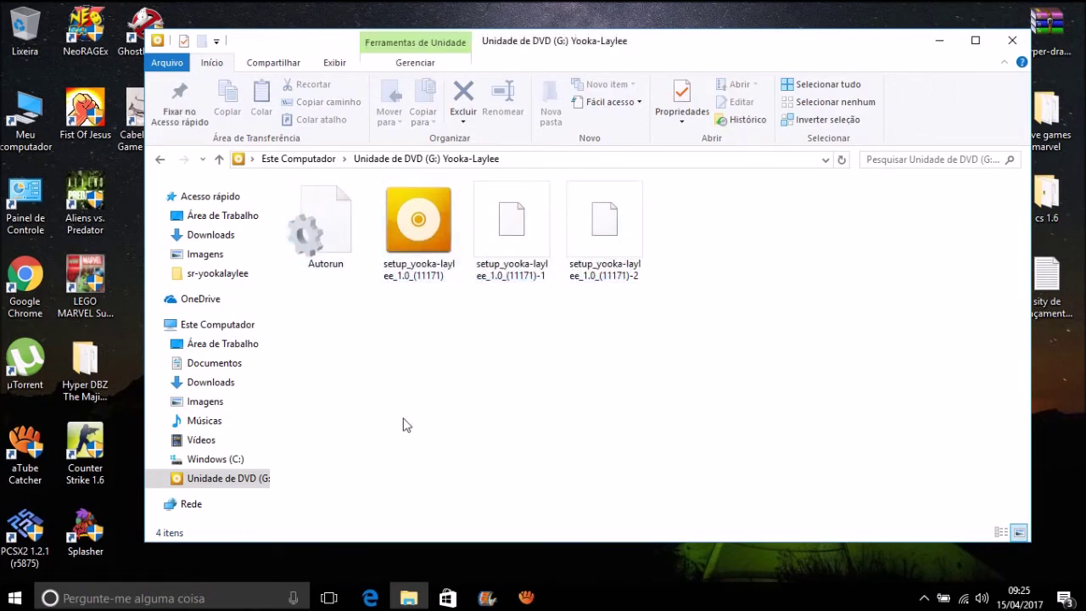
# Run the setup_yooka-laylee_1.0_(11171) application from the mounted drive as administrator
pyautogui.click(399, 259)
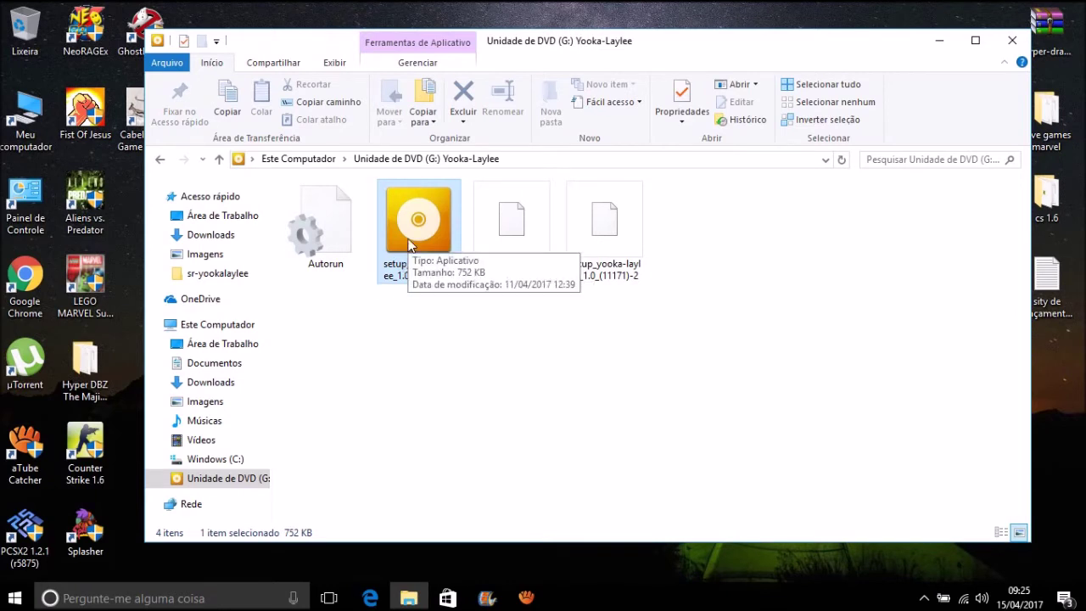
pyautogui.rightClick(411, 246)
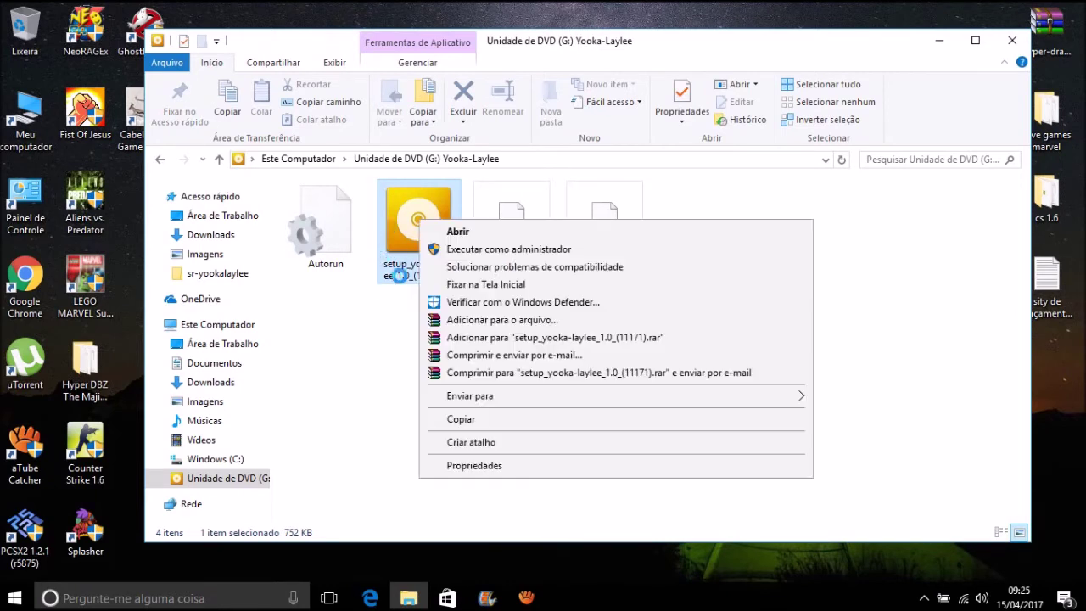
pyautogui.click(450, 251)
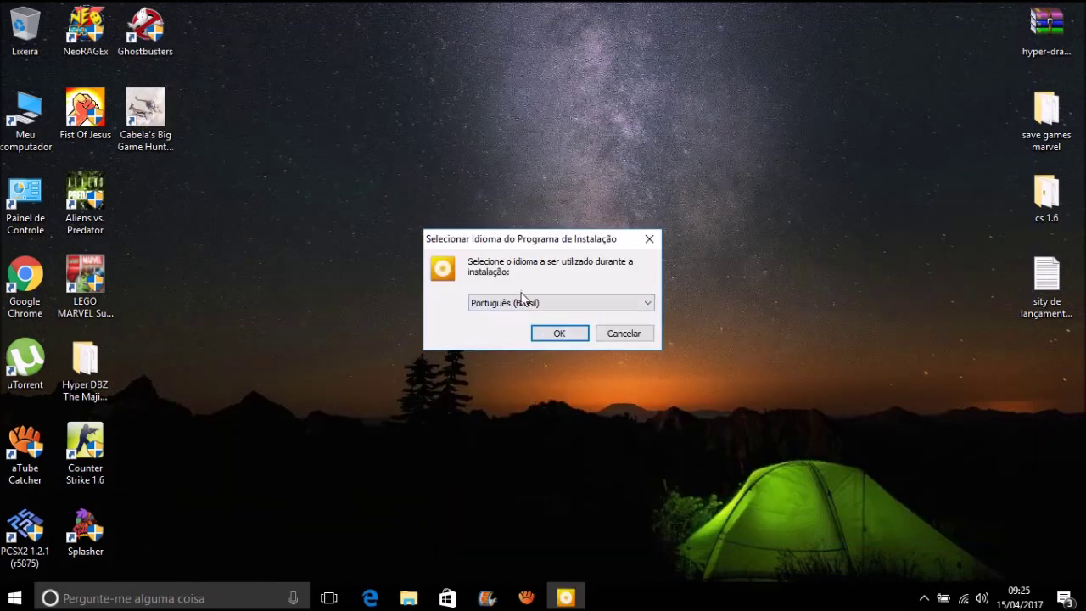
# Choose Português (Brasil) as the installation language and confirm it
pyautogui.click(524, 304)
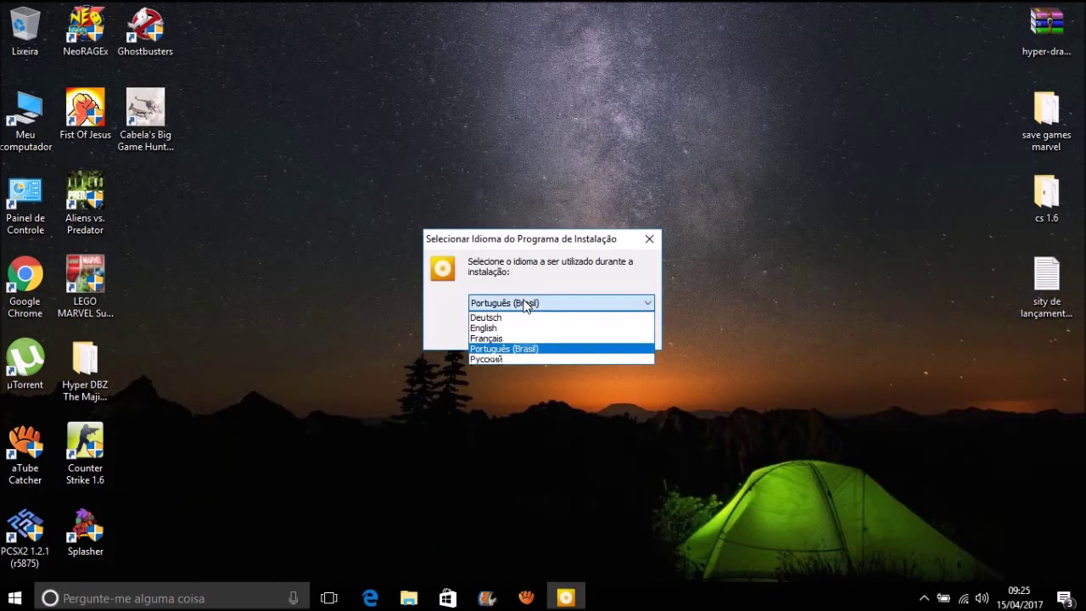
pyautogui.click(509, 348)
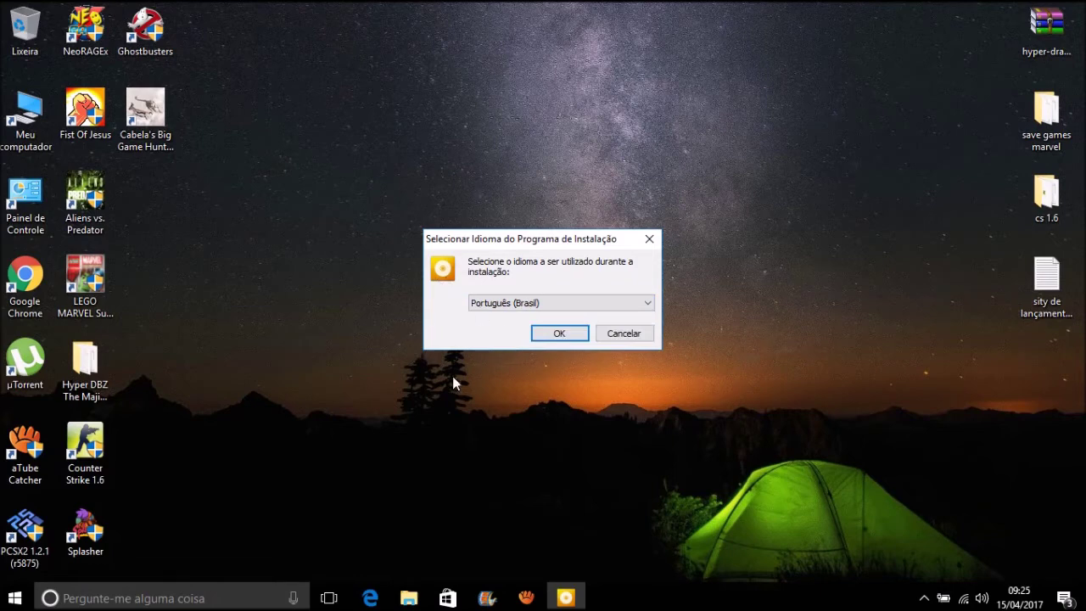
pyautogui.click(519, 307)
pyautogui.click(520, 308)
pyautogui.click(520, 310)
pyautogui.click(512, 347)
pyautogui.click(553, 333)
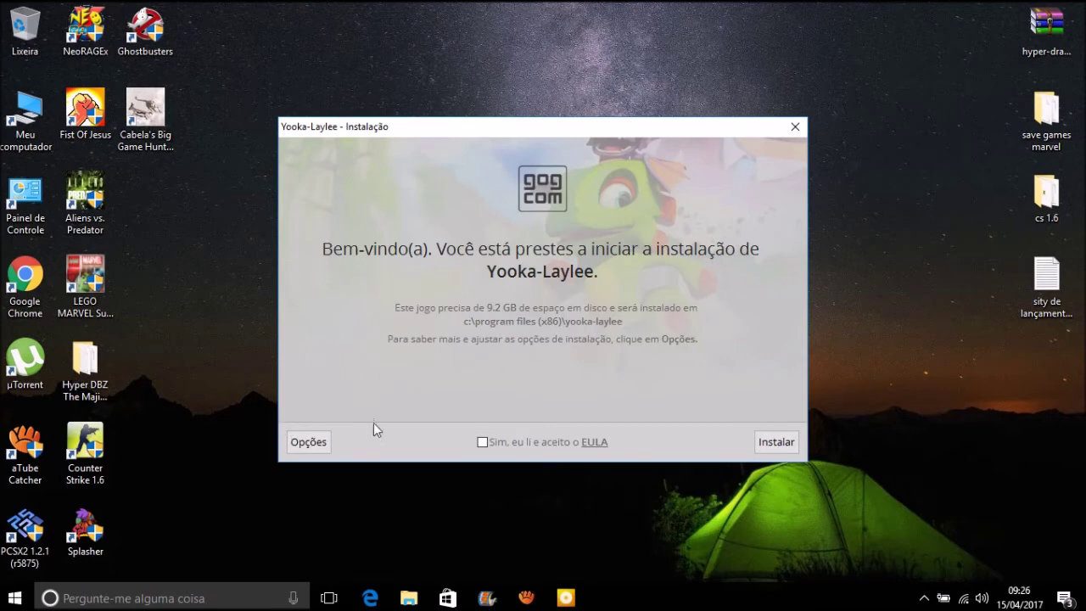
# Open the installation options and examine the game's destination folder, opening the folder browser and closing it without choosing another location
pyautogui.click(319, 443)
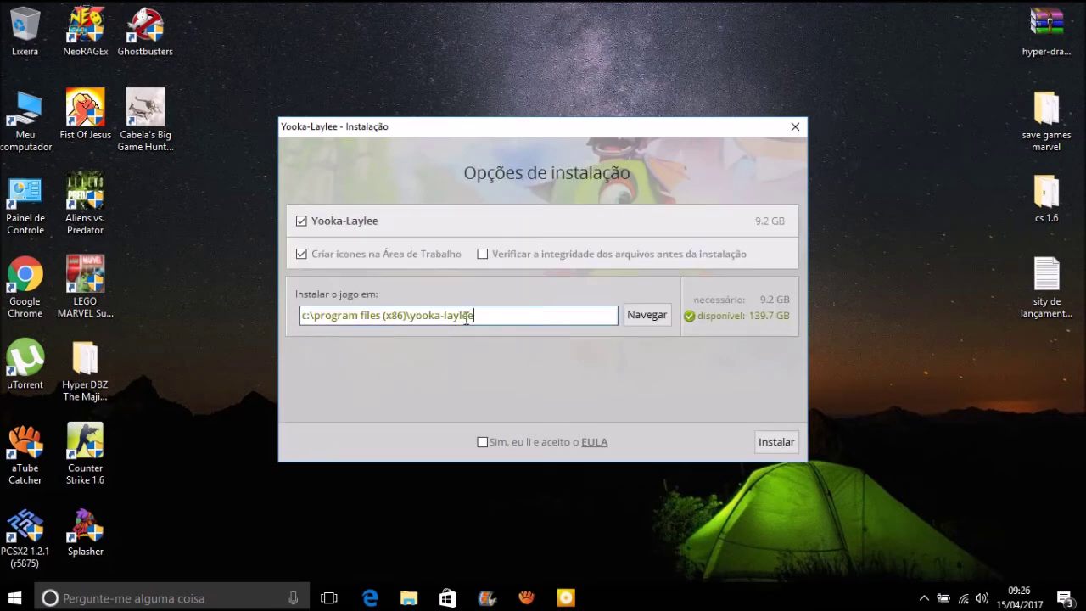
pyautogui.moveTo(504, 314); pyautogui.dragTo(281, 312)
pyautogui.click(515, 311)
pyautogui.tripleClick(480, 316)
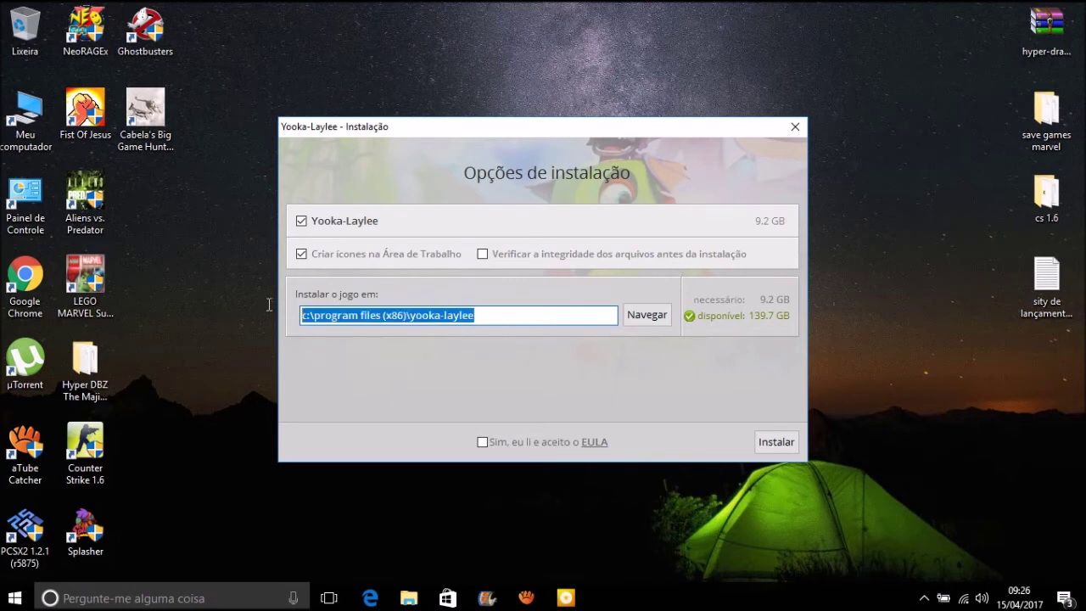
pyautogui.click(651, 320)
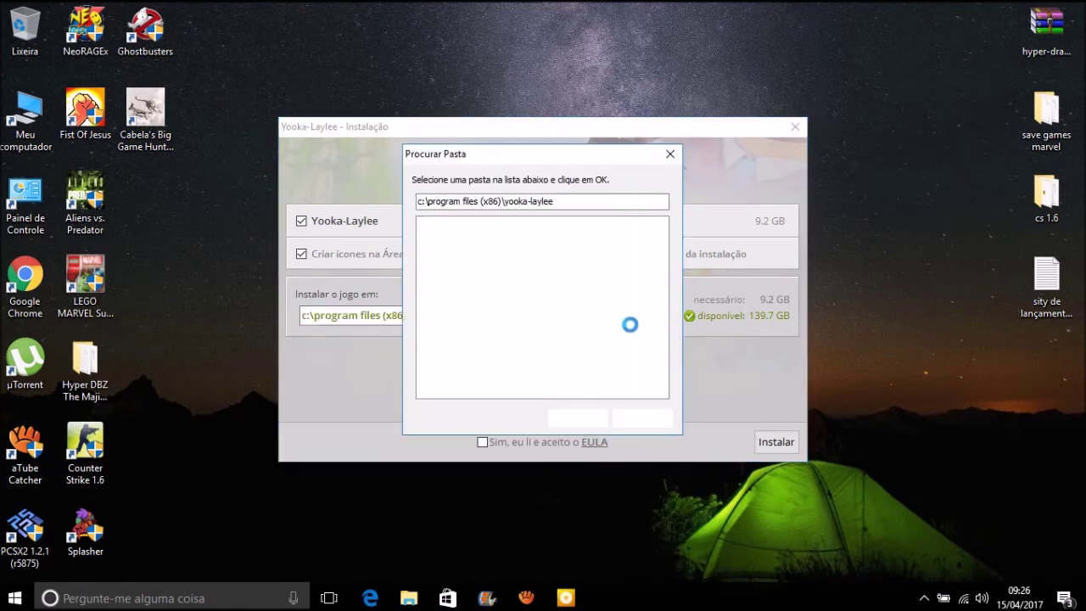
pyautogui.click(669, 161)
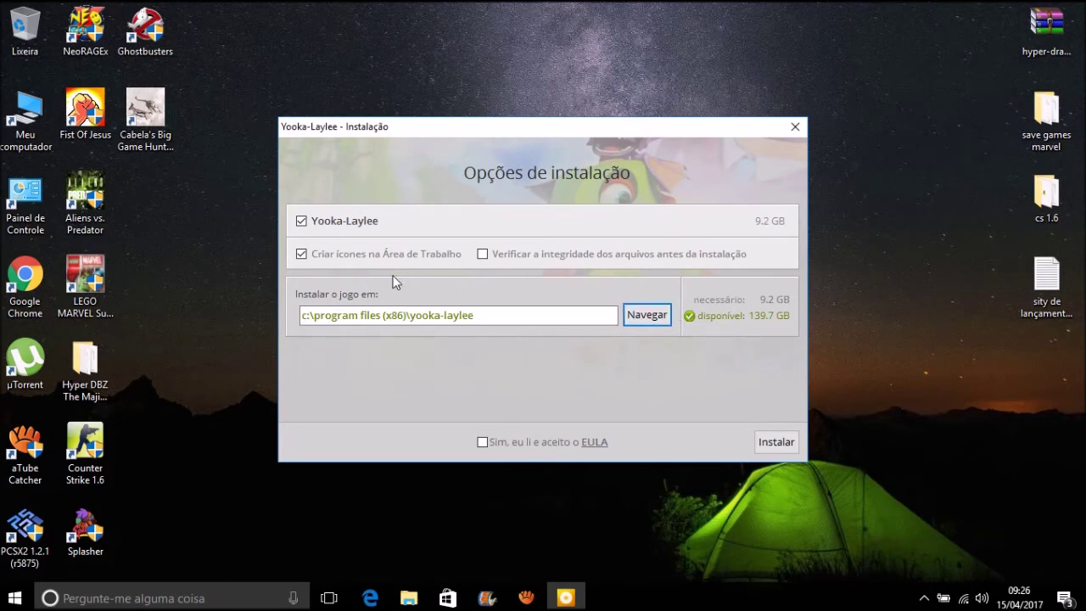
# Accept the EULA, but exit the Yooka-Laylee installer without installing and confirm leaving
pyautogui.click(481, 441)
pyautogui.click(794, 127)
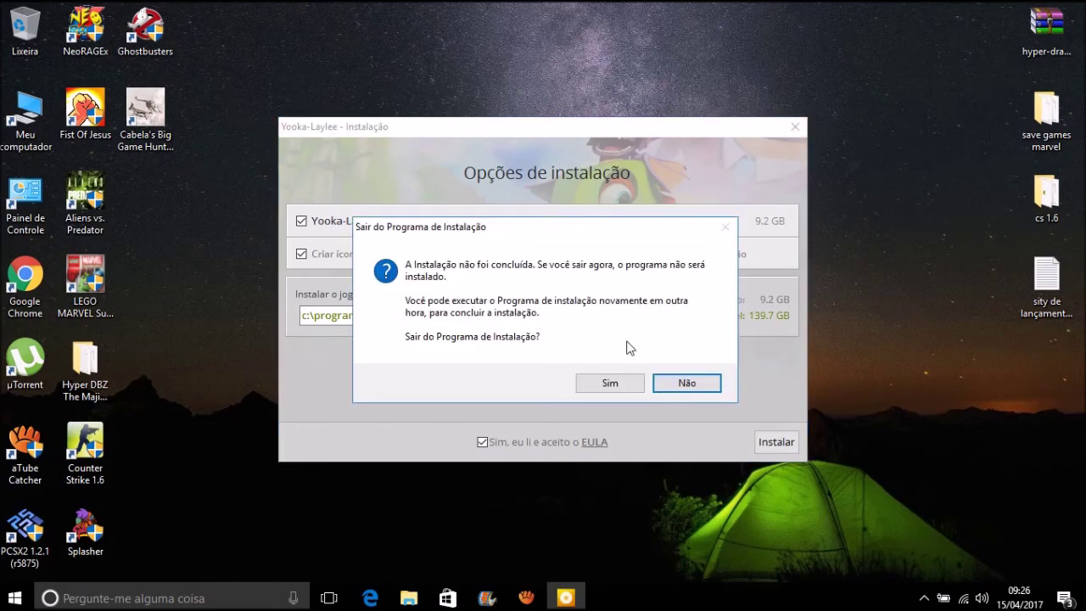
pyautogui.click(589, 390)
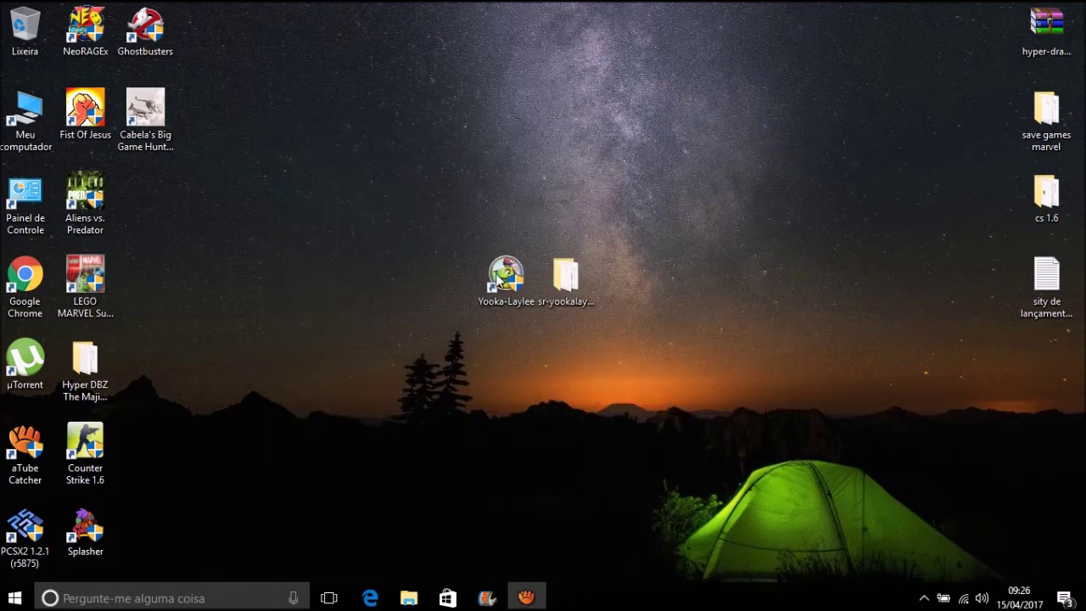
# Move the Yooka-Laylee shortcut away from the sr-yookalay... folder and check the run-as-administrator setting in its compatibility properties, closing them with OK
pyautogui.moveTo(505, 275); pyautogui.dragTo(252, 234)
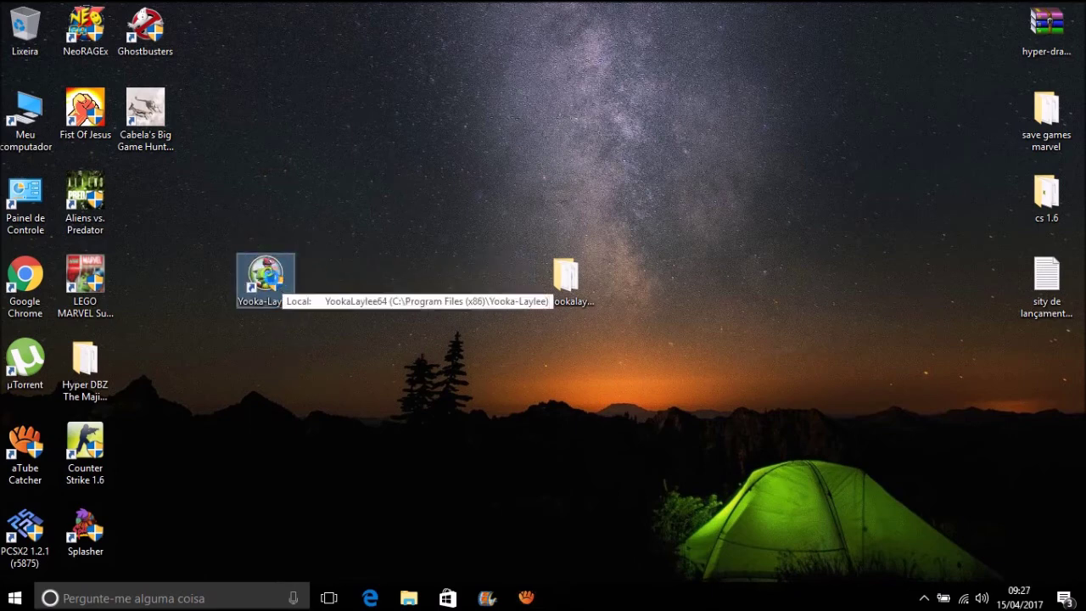
pyautogui.rightClick(266, 290)
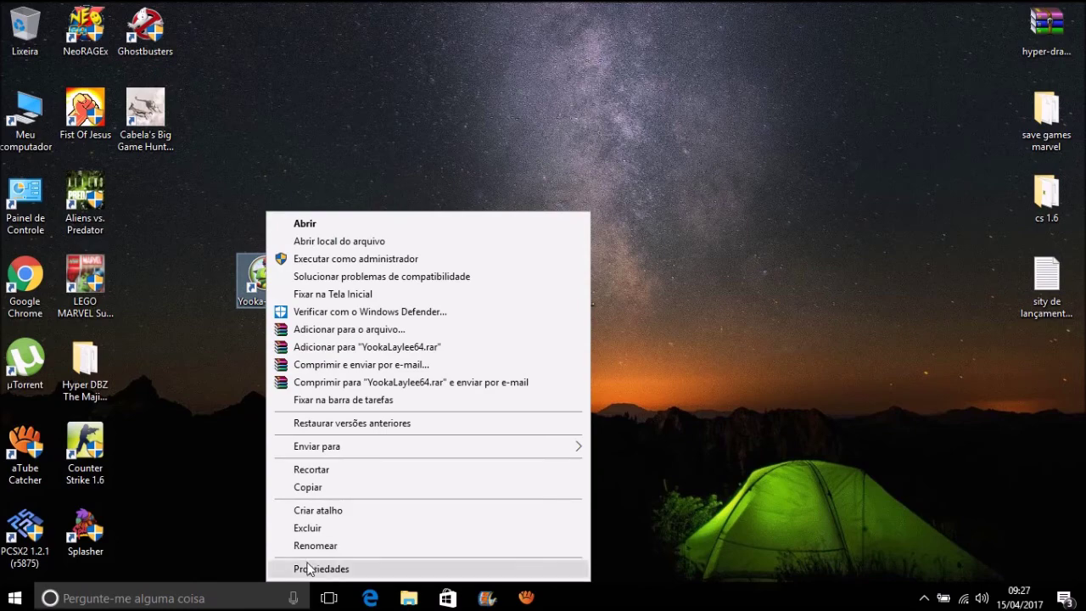
pyautogui.click(307, 568)
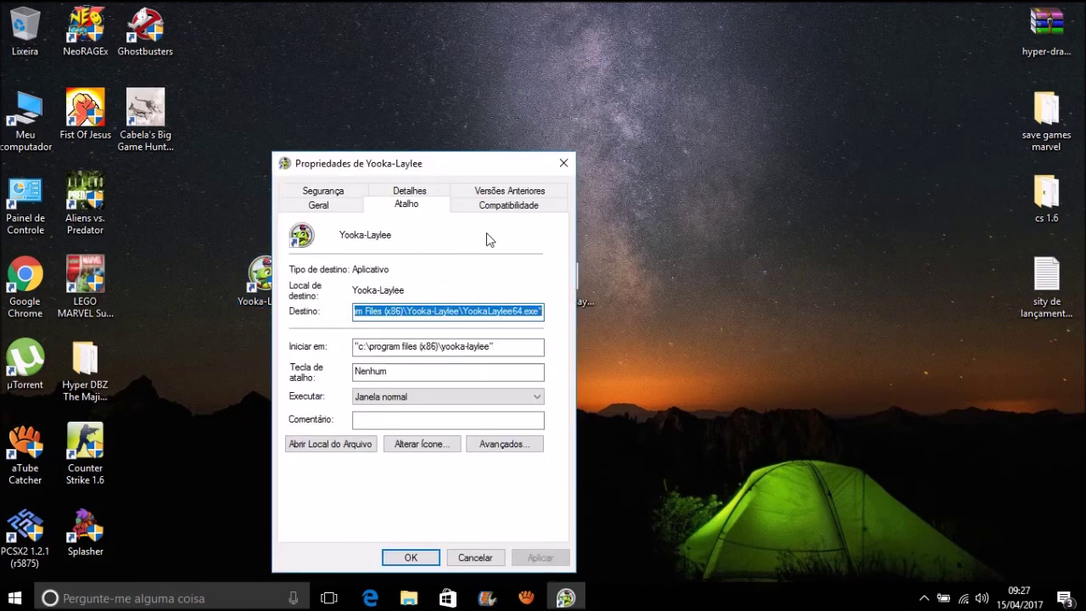
pyautogui.click(501, 206)
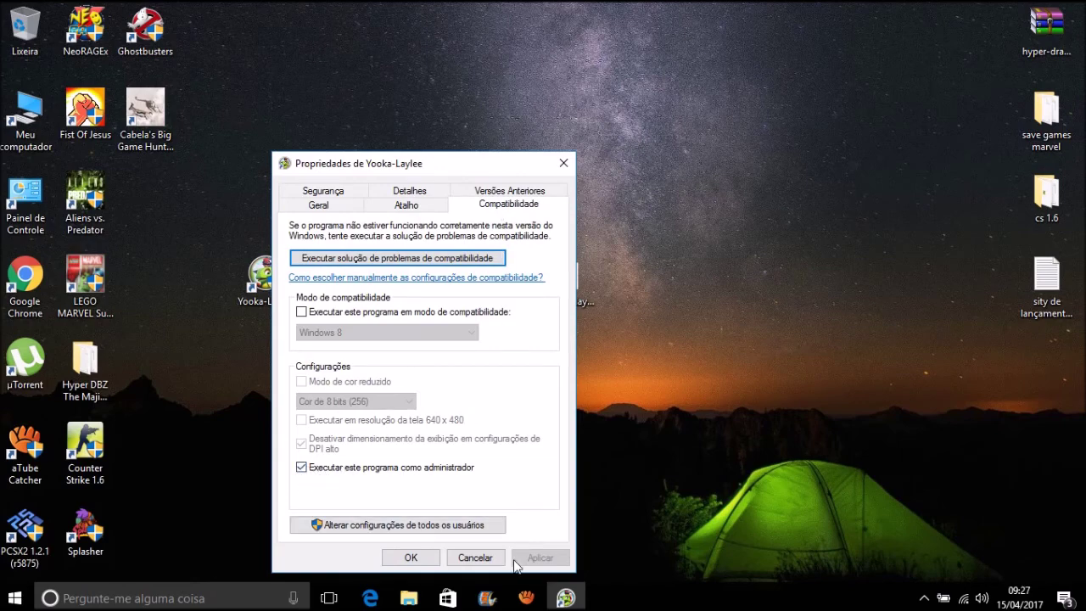
pyautogui.click(410, 557)
# Place the Yooka-Laylee shortcut directly below the Cabela's Big Game Hunter shortcut on the desktop and clear the selection
pyautogui.moveTo(259, 280); pyautogui.dragTo(165, 212)
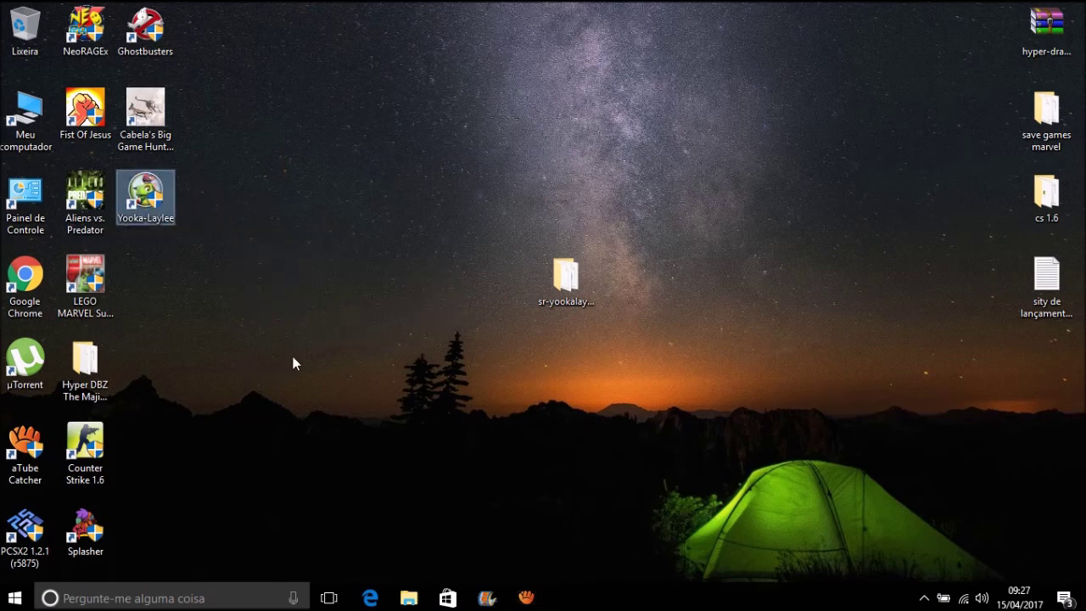
pyautogui.moveTo(293, 356); pyautogui.dragTo(50, 43)
pyautogui.click(206, 249)
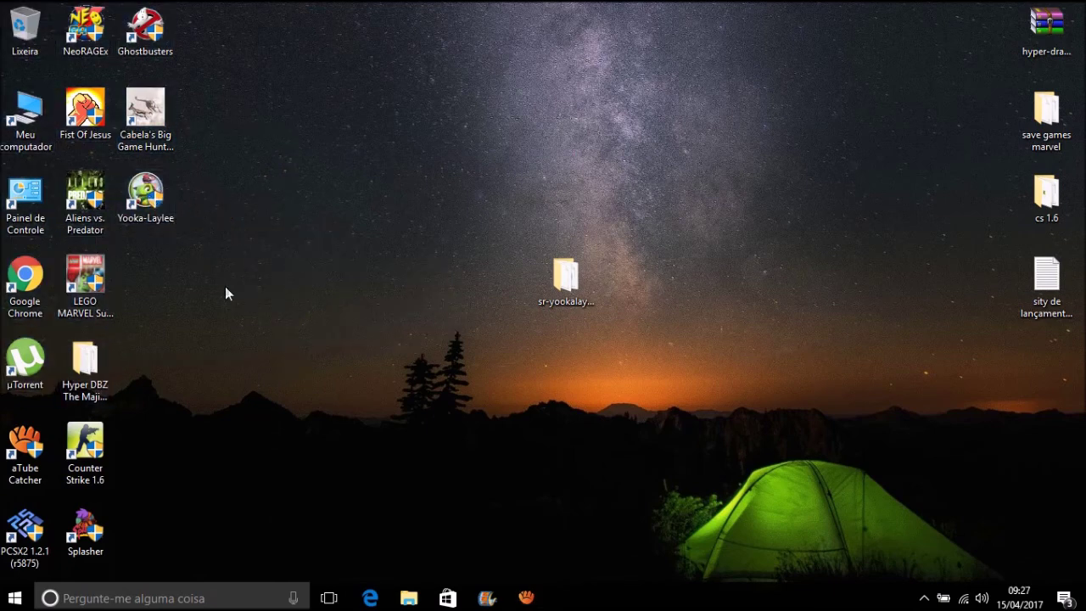
pyautogui.moveTo(204, 262); pyautogui.dragTo(13, 13)
pyautogui.click(145, 119)
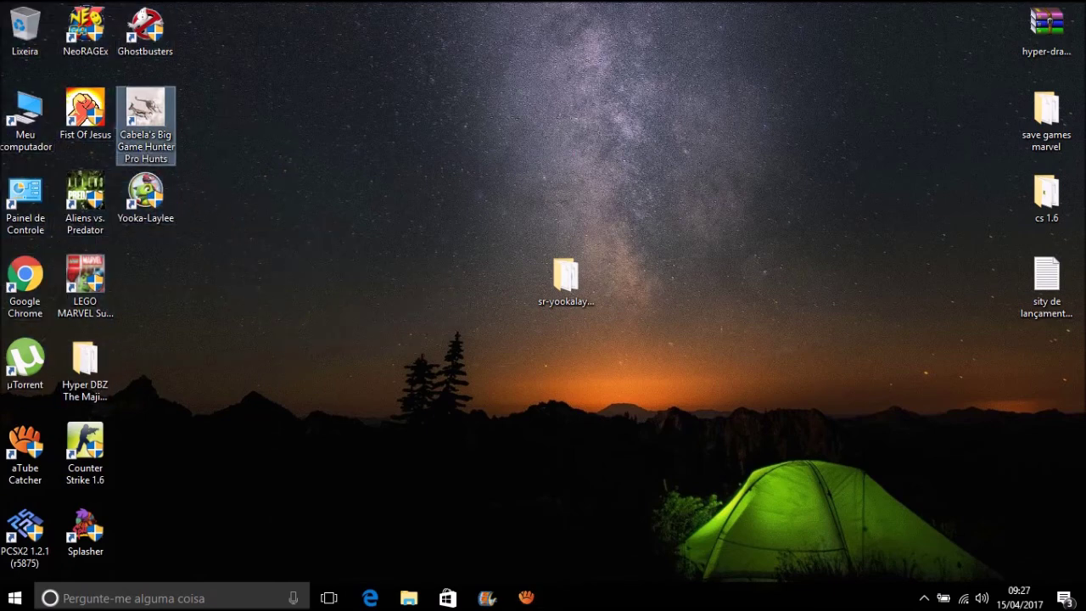
pyautogui.click(330, 304)
pyautogui.click(136, 189)
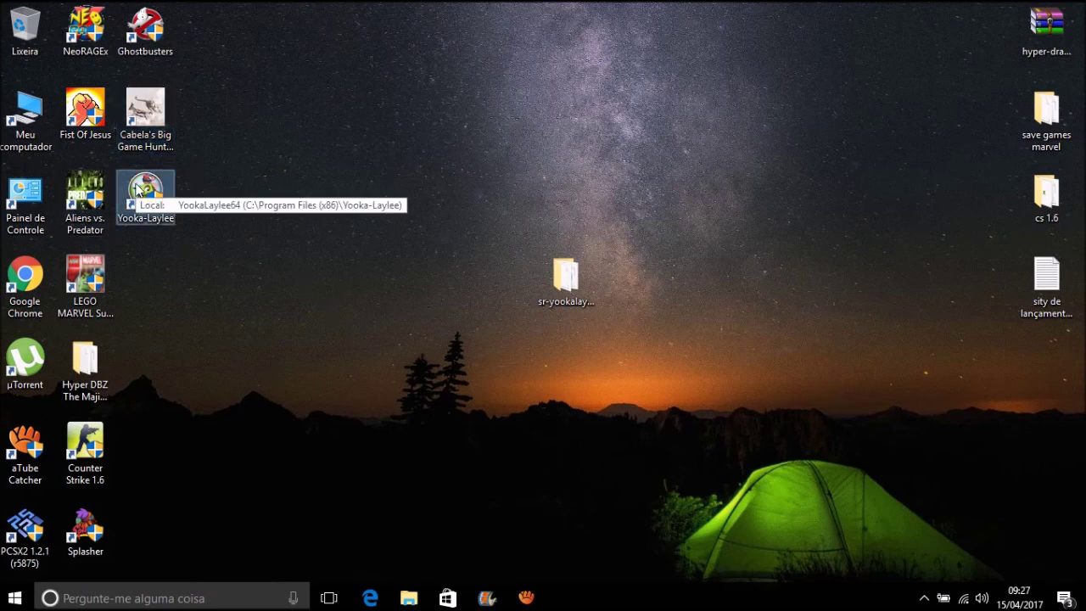